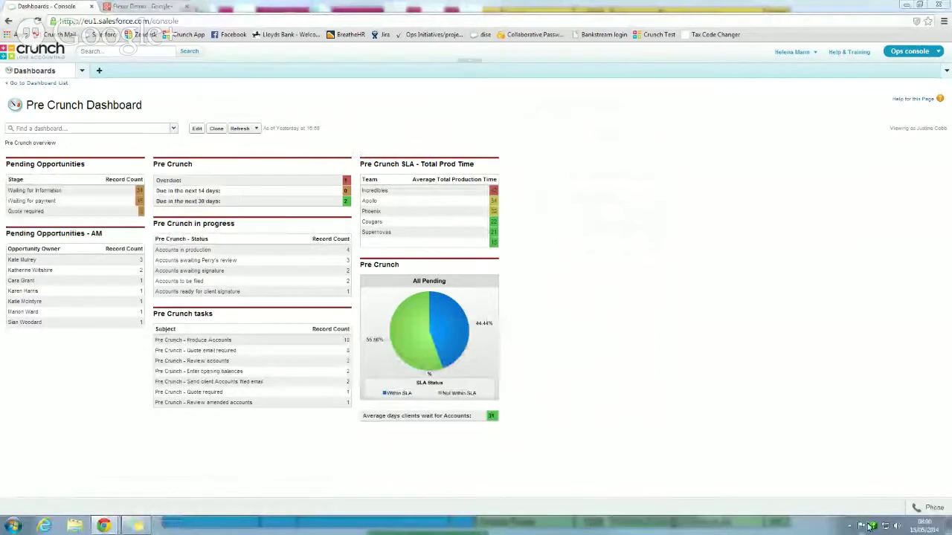
- Show Flexor OnScreen from the tray menu and stretch its window taller at both edges
{"action": "right_click", "coordinate": [872, 525]}
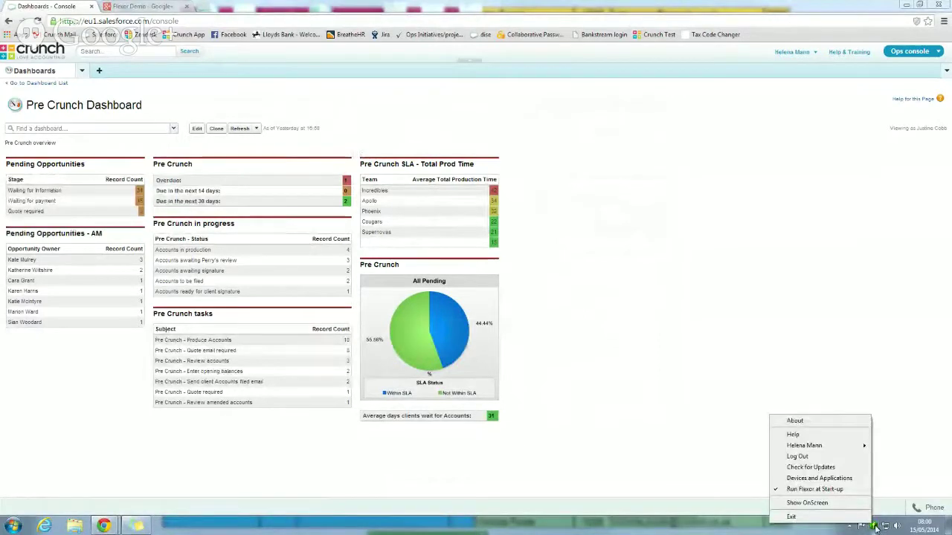
{"action": "left_click", "coordinate": [797, 504]}
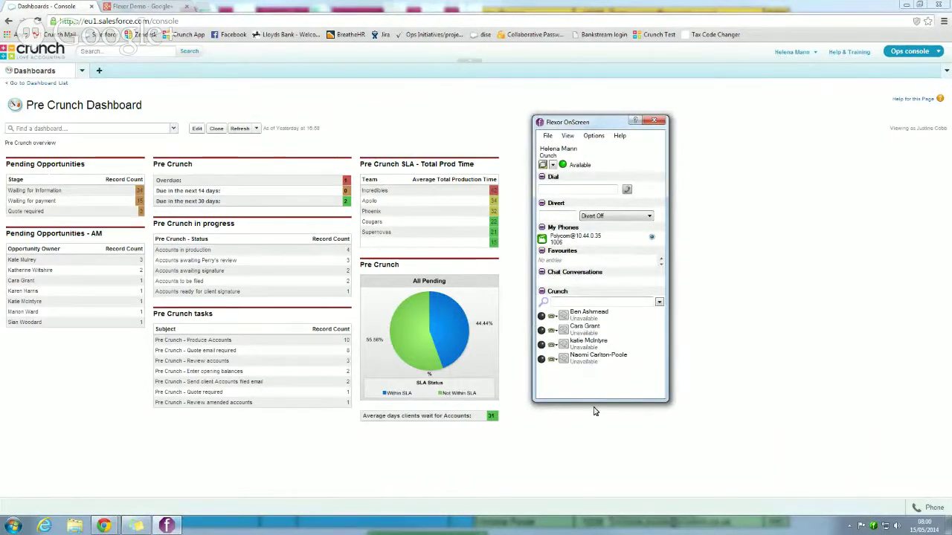
{"action": "left_click_drag", "start_coordinate": [597, 401], "coordinate": [597, 515]}
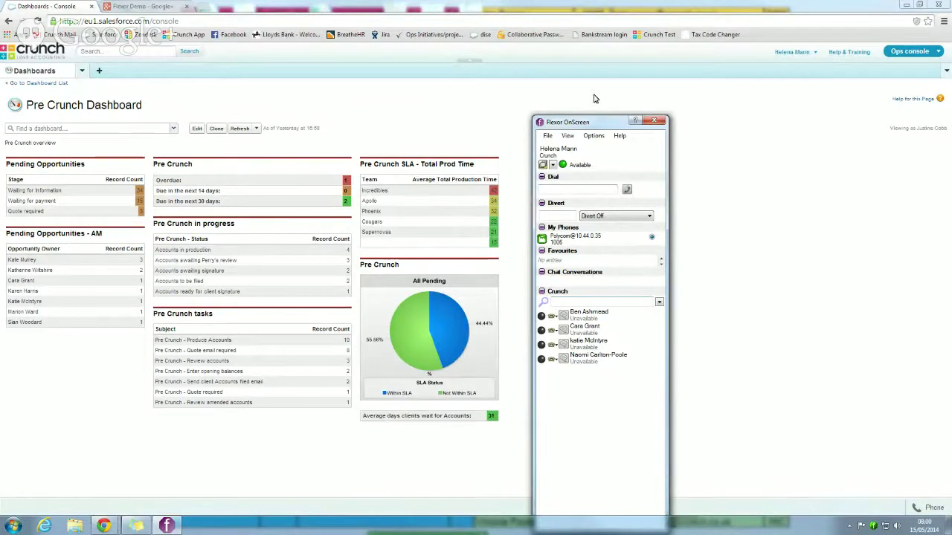
{"action": "left_click_drag", "start_coordinate": [591, 116], "coordinate": [589, 45]}
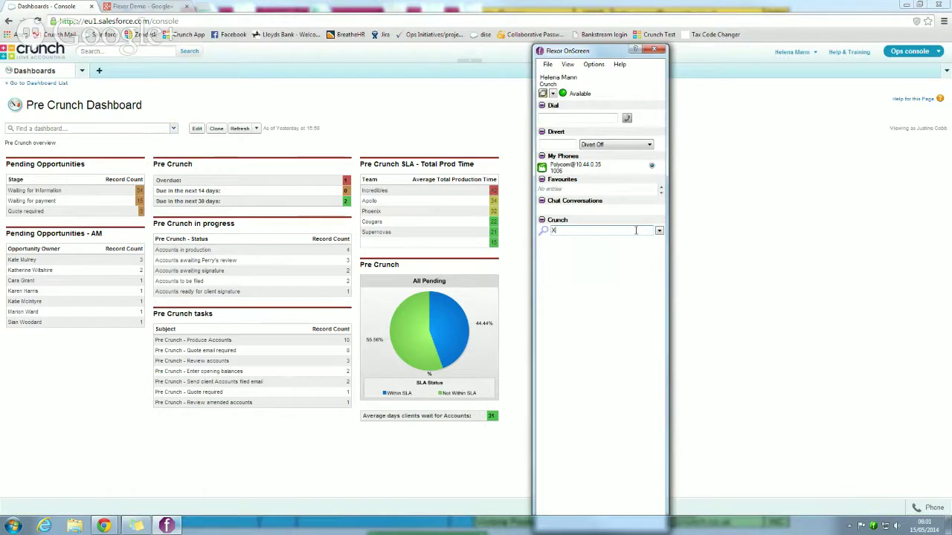
- Search contacts for a colleague's name, clear the search, then open the presence status list
{"action": "type", "text": "Cara"}
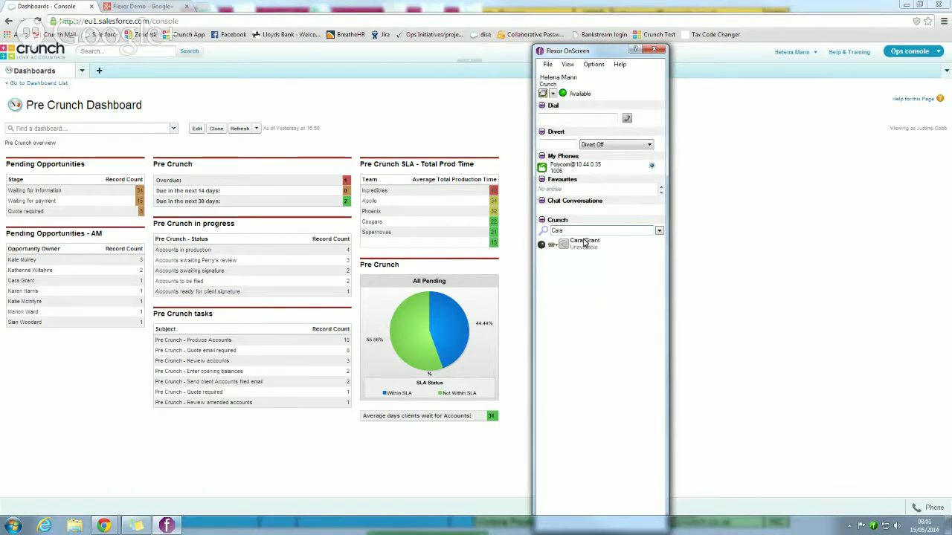
{"action": "left_click", "coordinate": [611, 233]}
{"action": "key", "text": "BackSpace"}
{"action": "key", "text": "BackSpace"}
{"action": "key", "text": "BackSpace"}
{"action": "key", "text": "BackSpace"}
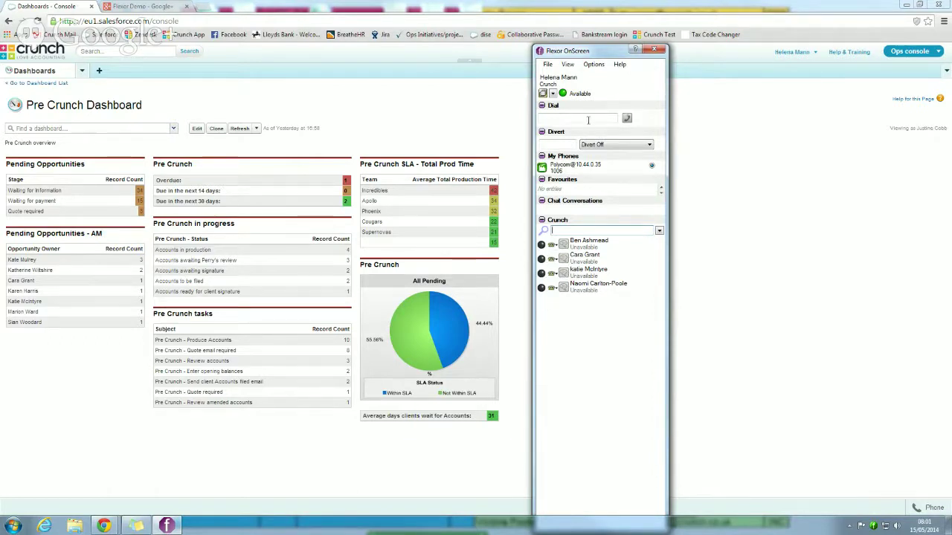
{"action": "left_click", "coordinate": [554, 95]}
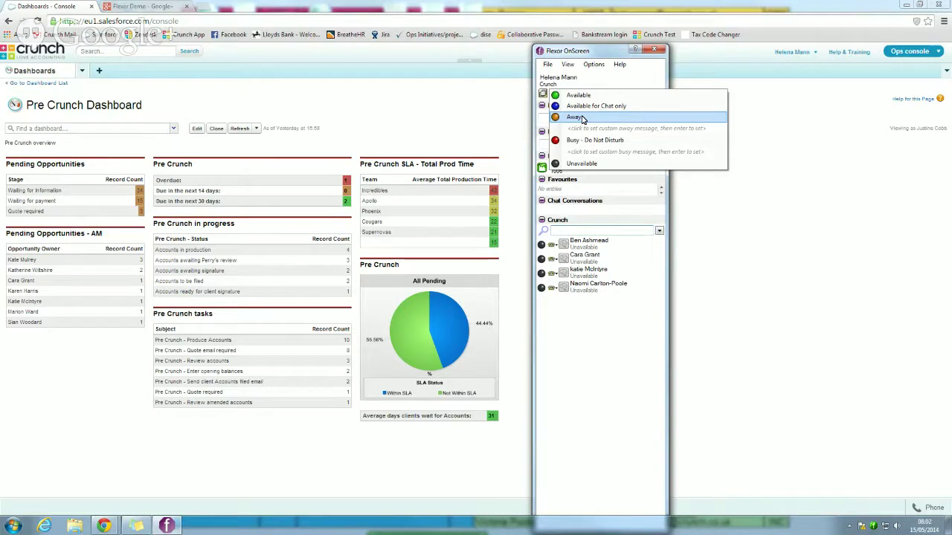
- Dismiss the status list unchanged, shrink and raise the softphone window, then close it
{"action": "left_click", "coordinate": [595, 364]}
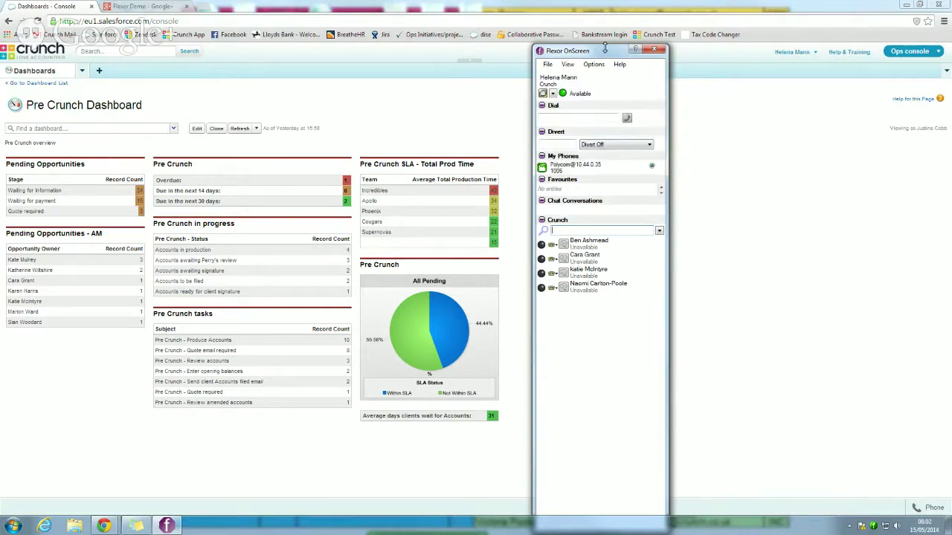
{"action": "left_click_drag", "start_coordinate": [604, 48], "coordinate": [596, 301]}
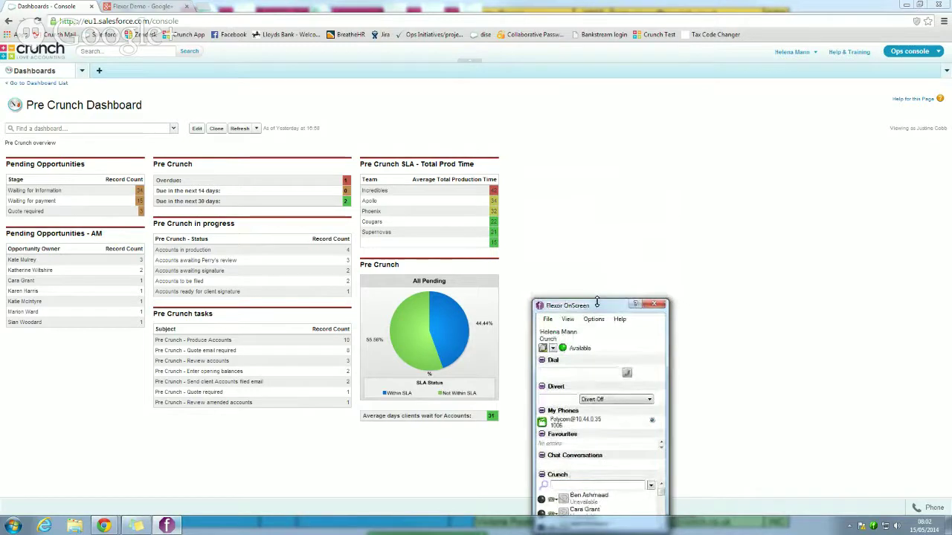
{"action": "left_click_drag", "start_coordinate": [598, 306], "coordinate": [624, 151]}
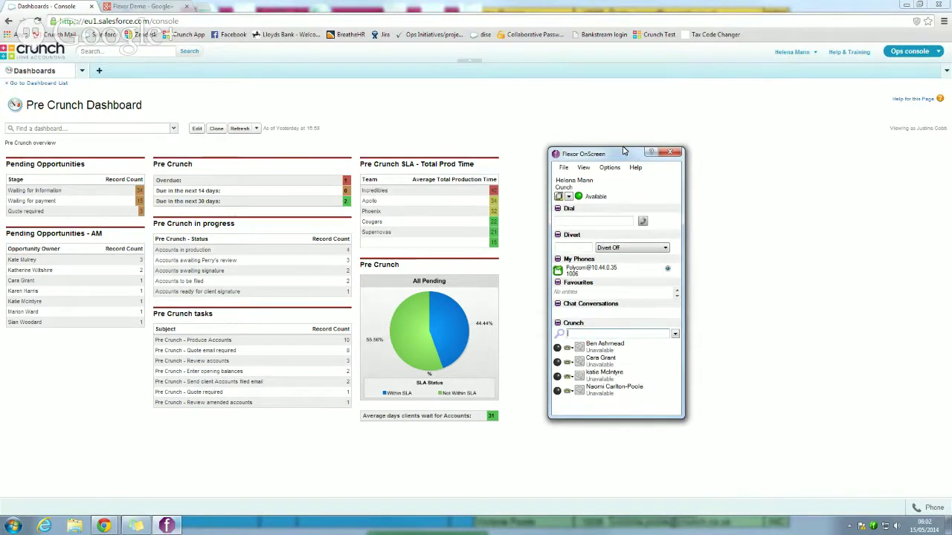
{"action": "left_click", "coordinate": [671, 153]}
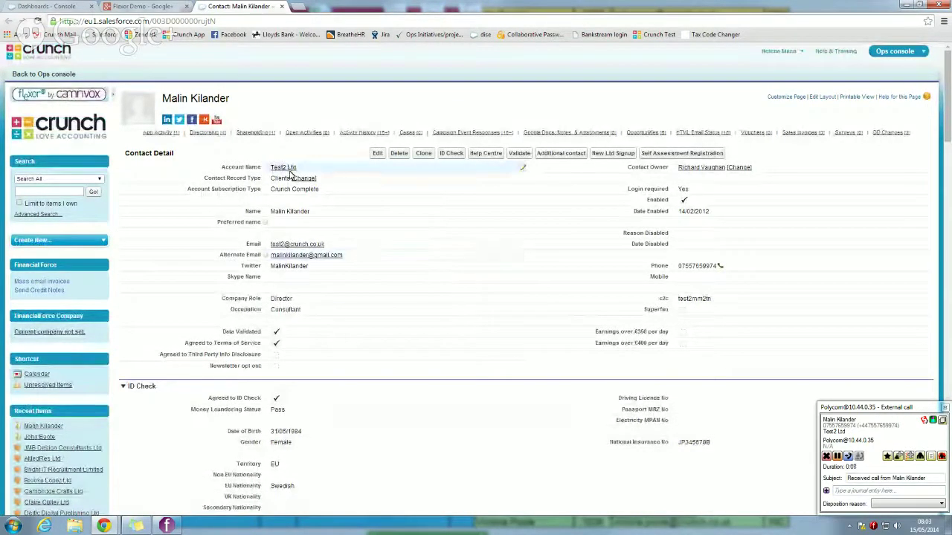
{"action": "mouse_move", "coordinate": [290, 171]}
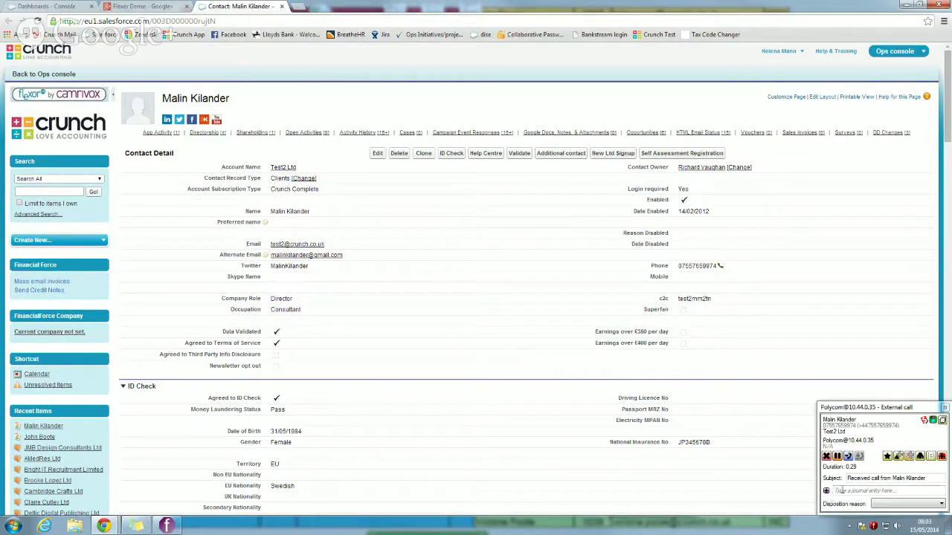
{"action": "left_click", "coordinate": [842, 490]}
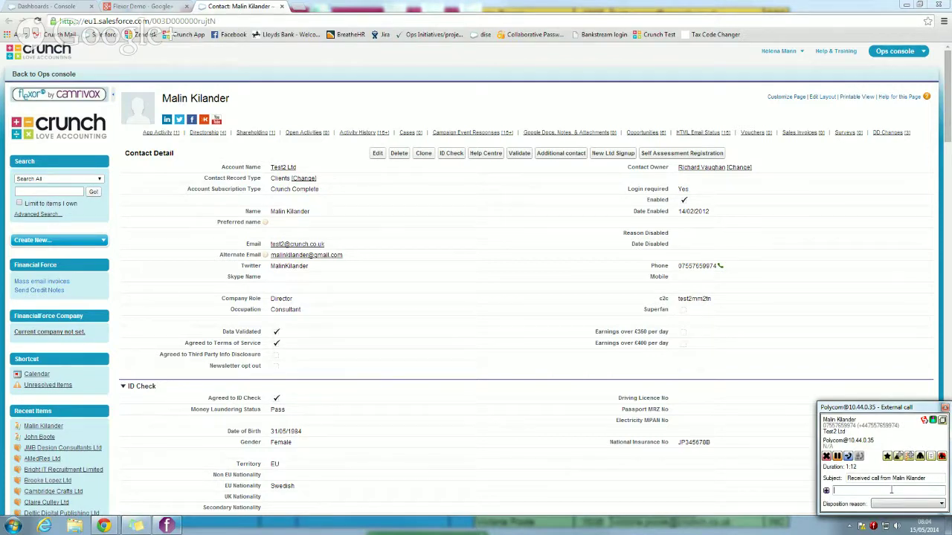
- Note the caller's Prada suits Ltd-company expenses query and advice, leave disposition unset, and save
{"action": "type", "text": "called in about expenses - wants to claim Pra"}
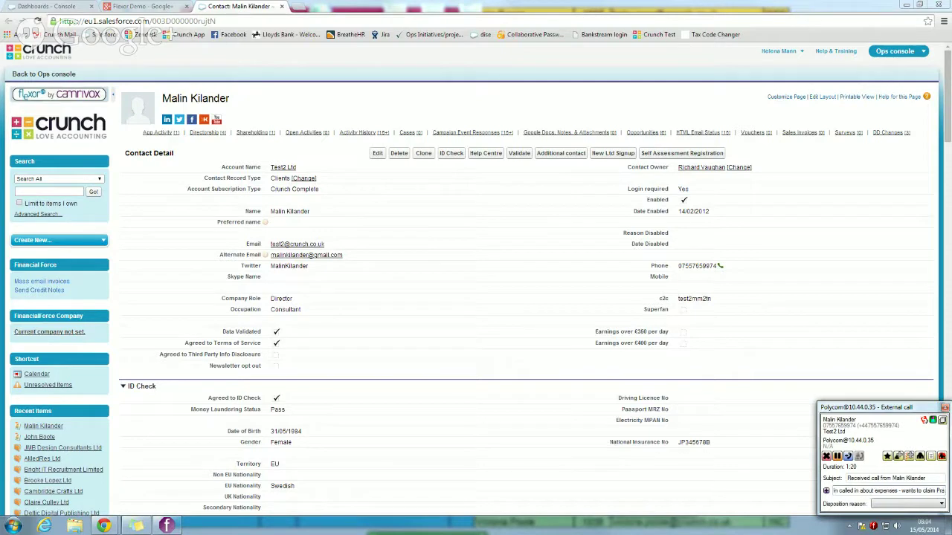
{"action": "type", "text": "da suits through Ltd company. Advised that she cannot"}
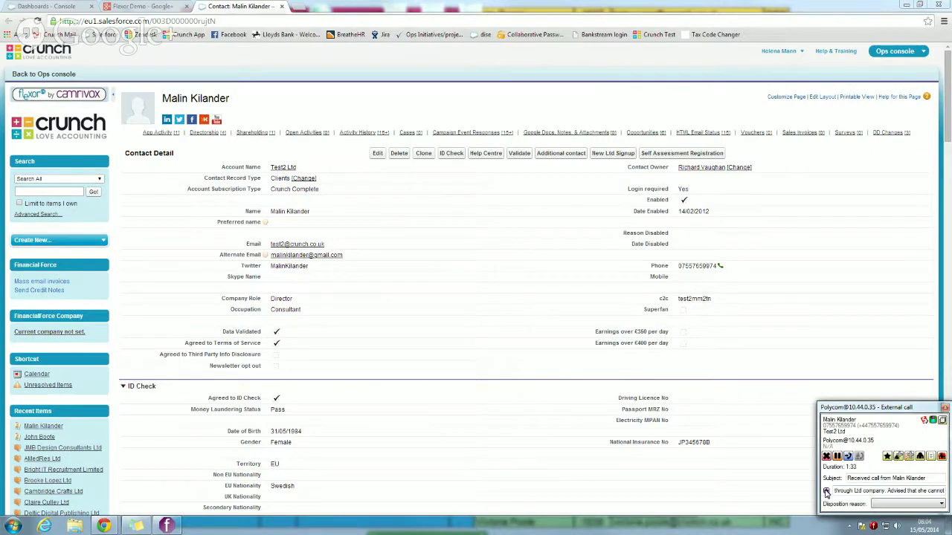
{"action": "left_click", "coordinate": [826, 493]}
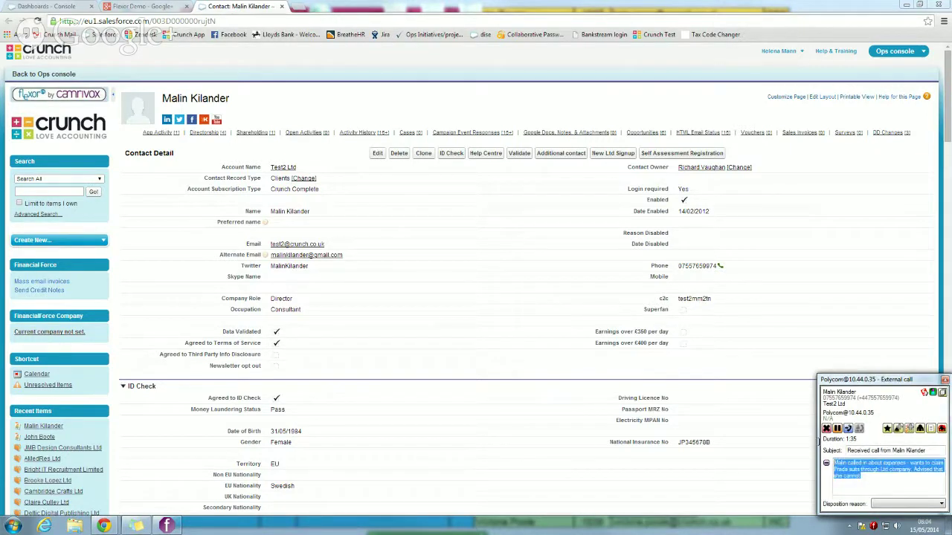
{"action": "left_click", "coordinate": [943, 505]}
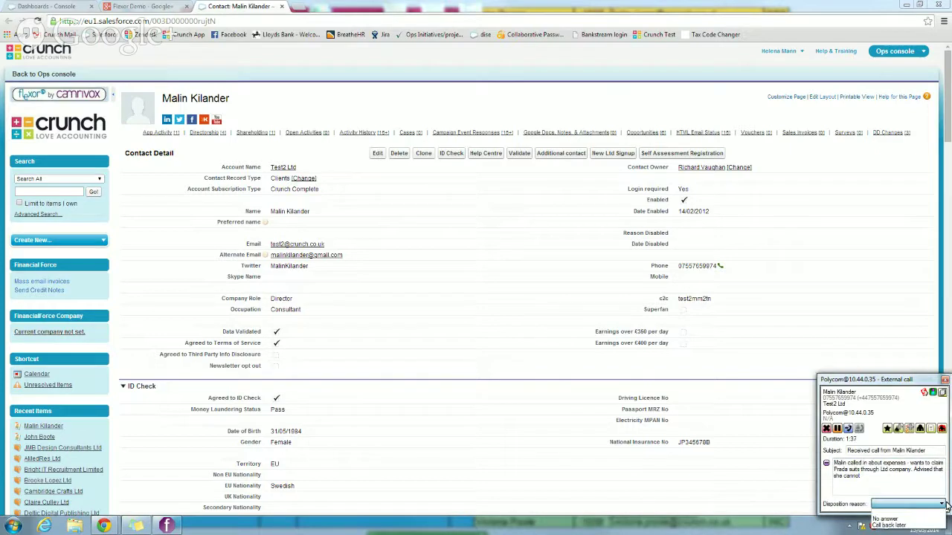
{"action": "left_click", "coordinate": [943, 504]}
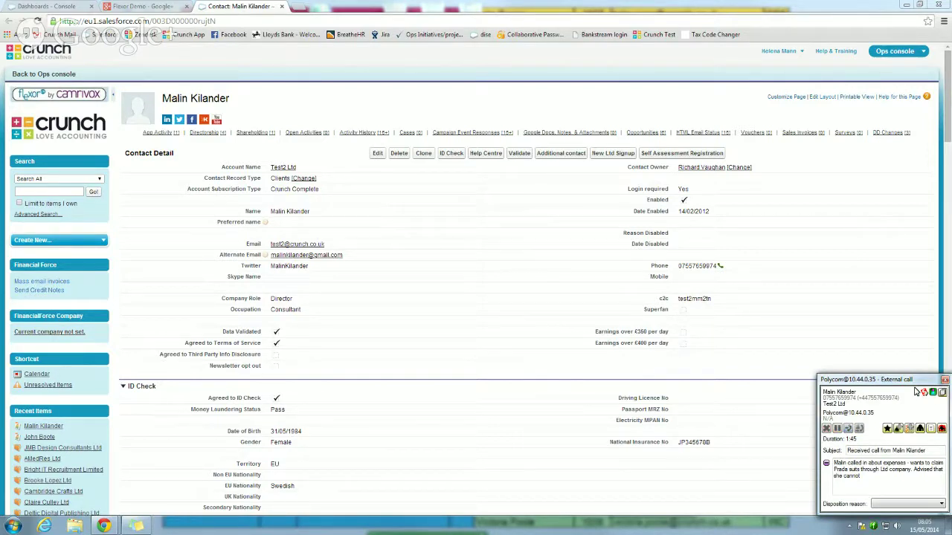
{"action": "left_click", "coordinate": [941, 391]}
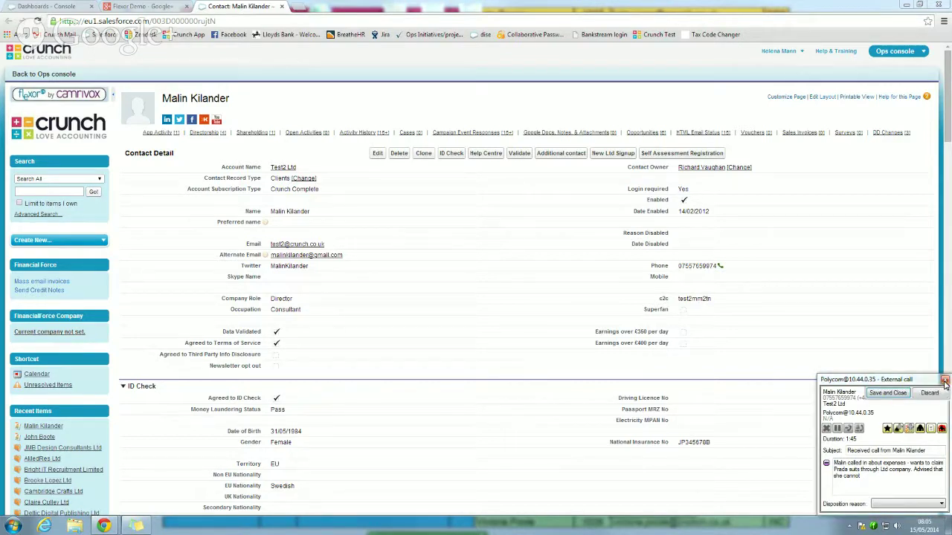
{"action": "left_click", "coordinate": [901, 393]}
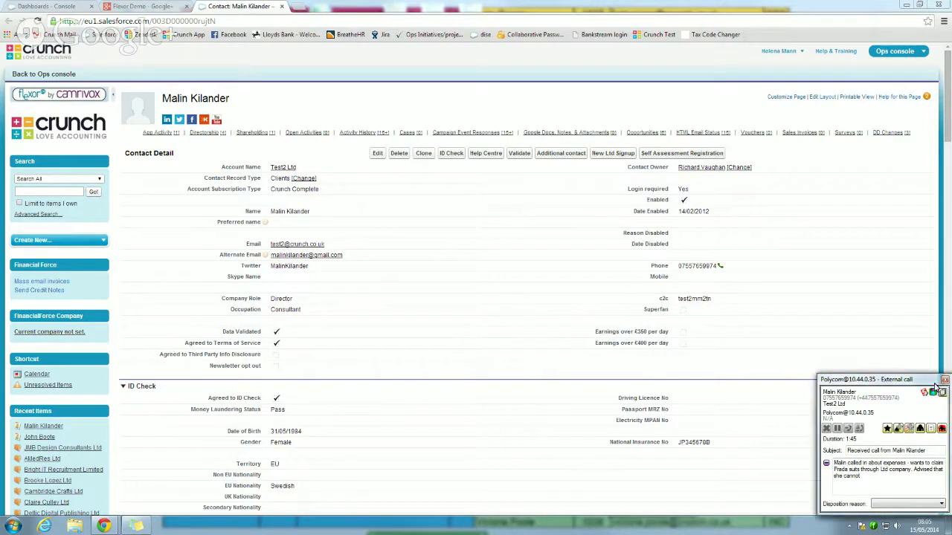
- Close the call panel, reload the contact, and open the new received-call activity from Activity History
{"action": "left_click", "coordinate": [945, 380]}
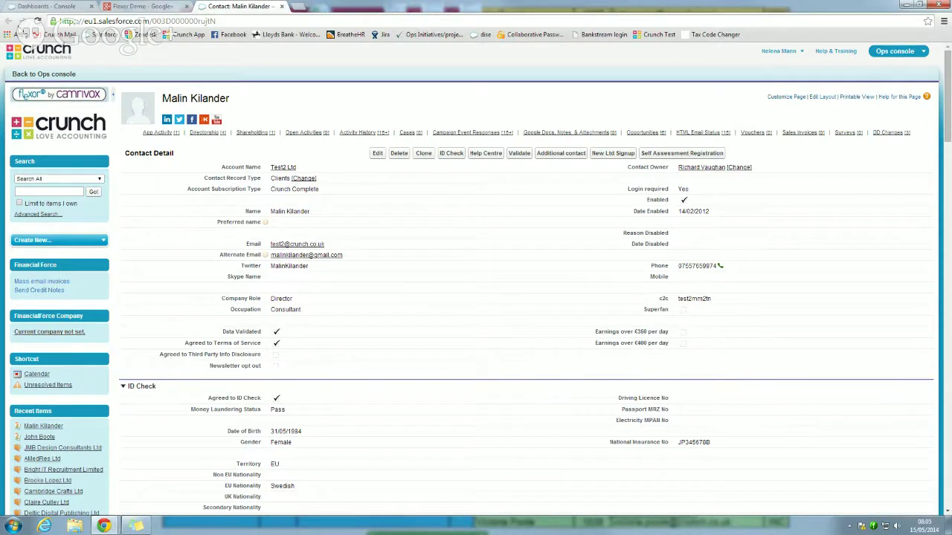
{"action": "left_click", "coordinate": [45, 74]}
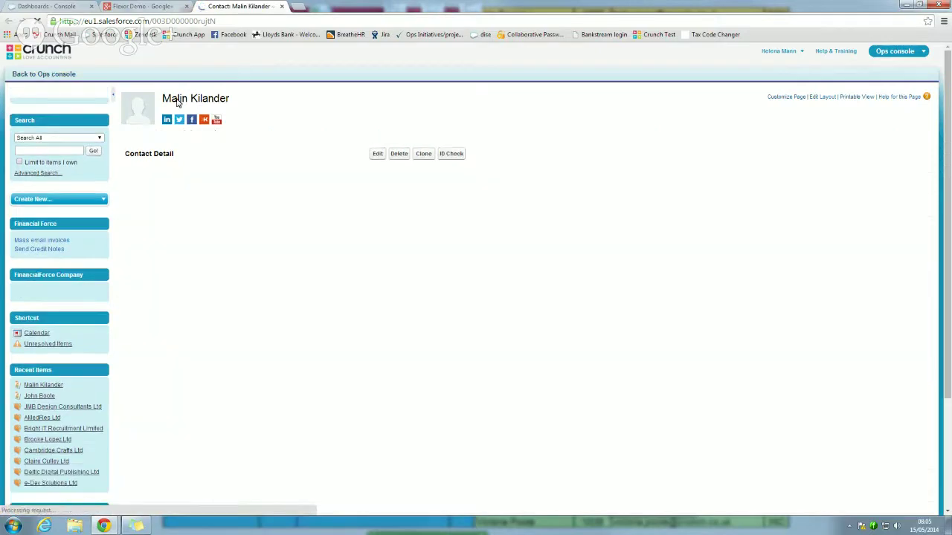
{"action": "mouse_move", "coordinate": [375, 133]}
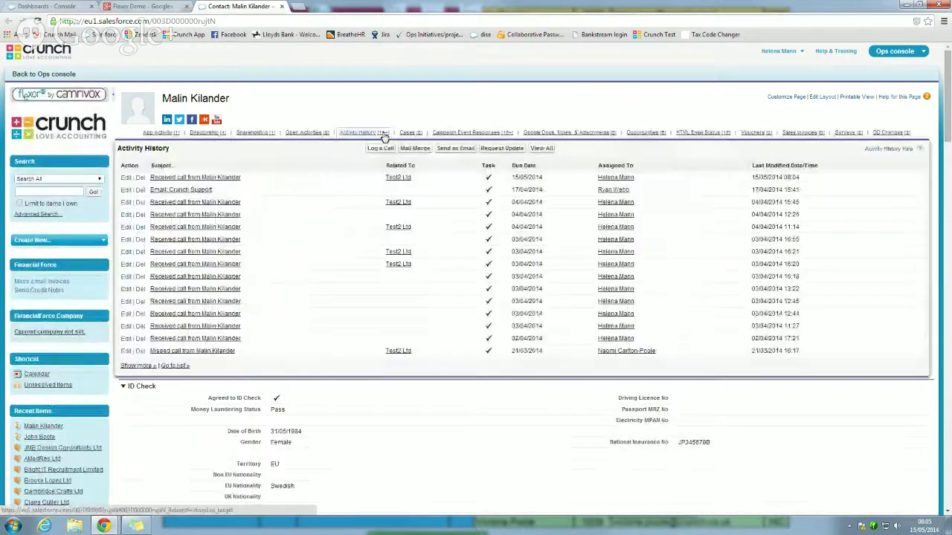
{"action": "left_click", "coordinate": [184, 179]}
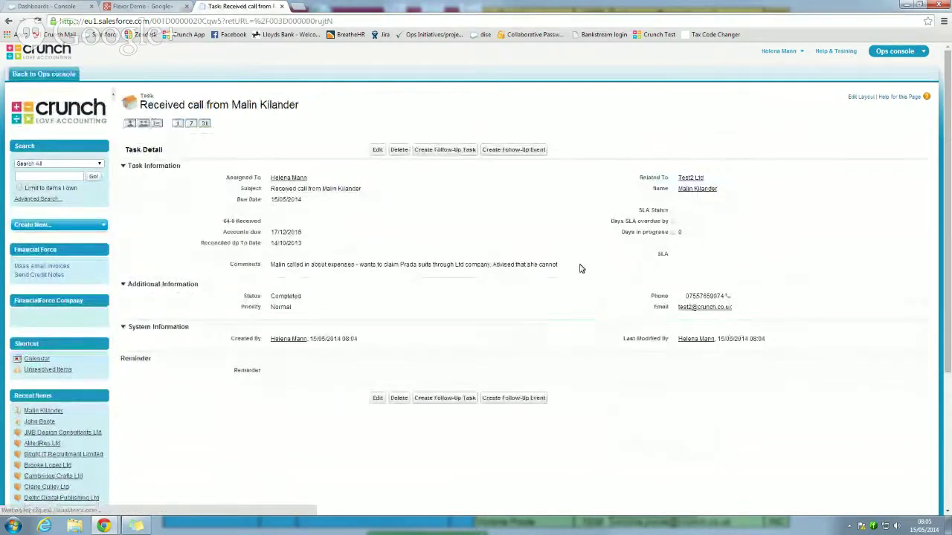
- Review the task's Prada suits comment and created/modified details, then reopen the caller's contact from Recent Items
{"action": "left_click_drag", "start_coordinate": [580, 266], "coordinate": [205, 266]}
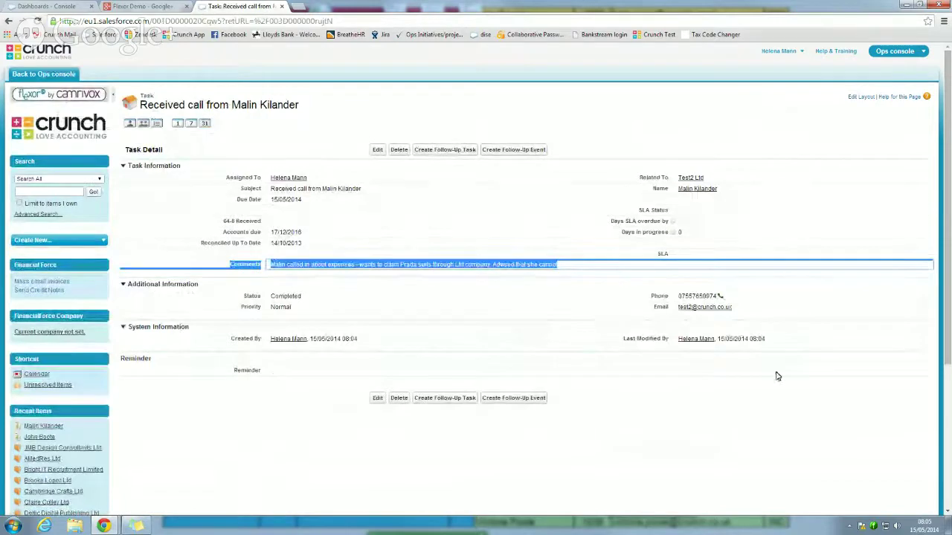
{"action": "left_click_drag", "start_coordinate": [783, 351], "coordinate": [325, 335]}
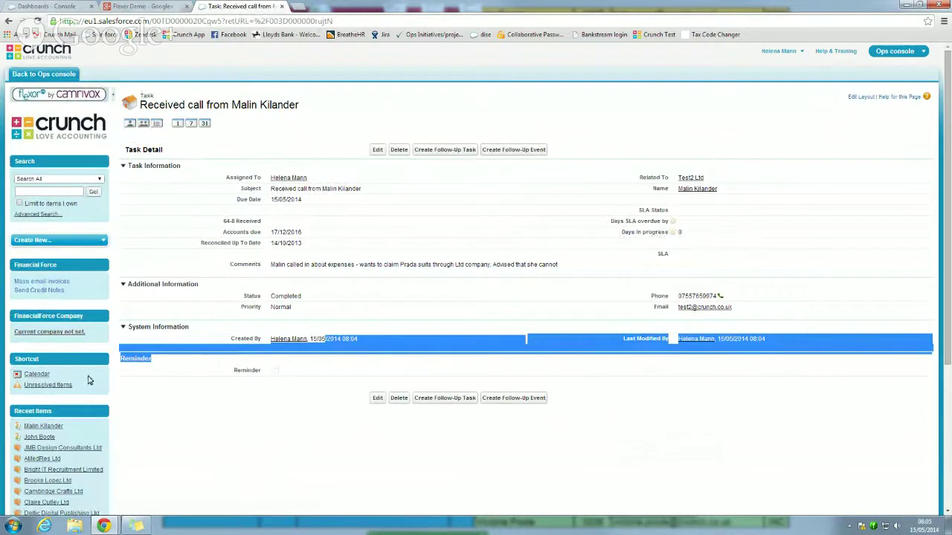
{"action": "left_click", "coordinate": [41, 427]}
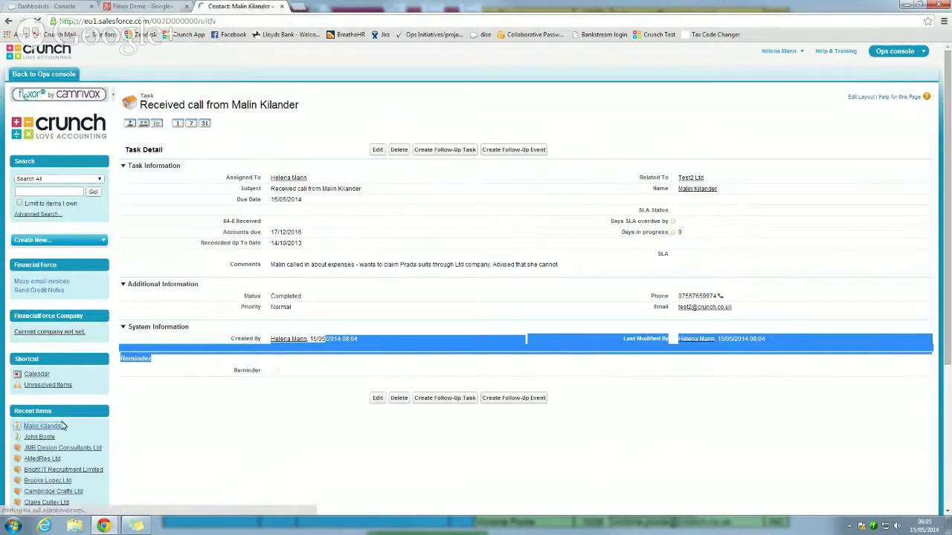
- Decline the external dialler, delete and save the contact's empty Phone field, then open Test2 Ltd
{"action": "double_click", "coordinate": [707, 269]}
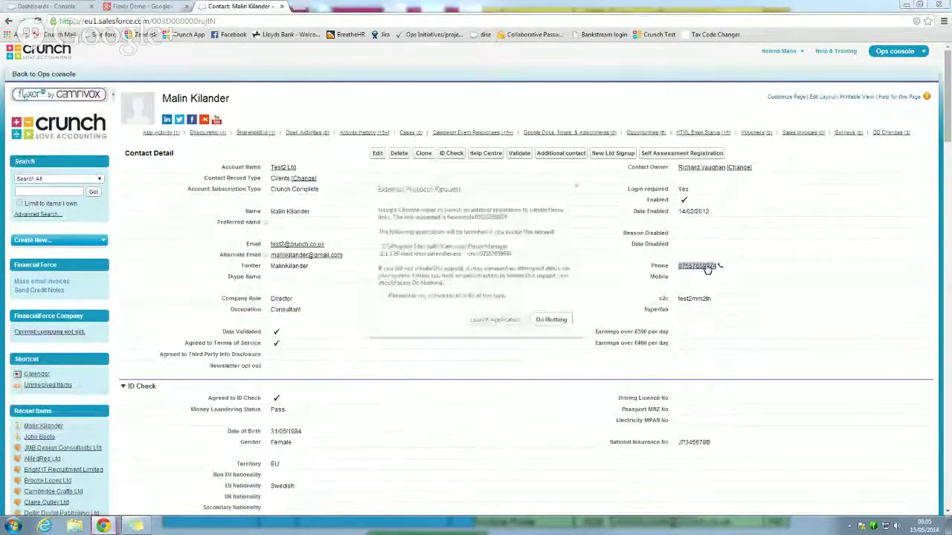
{"action": "left_click", "coordinate": [532, 327]}
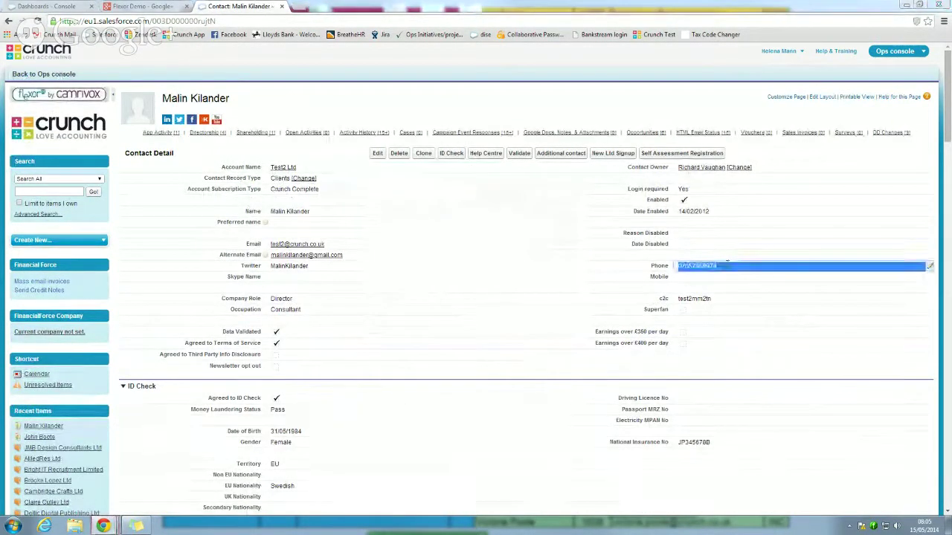
{"action": "double_click", "coordinate": [725, 266]}
{"action": "key", "text": "BackSpace"}
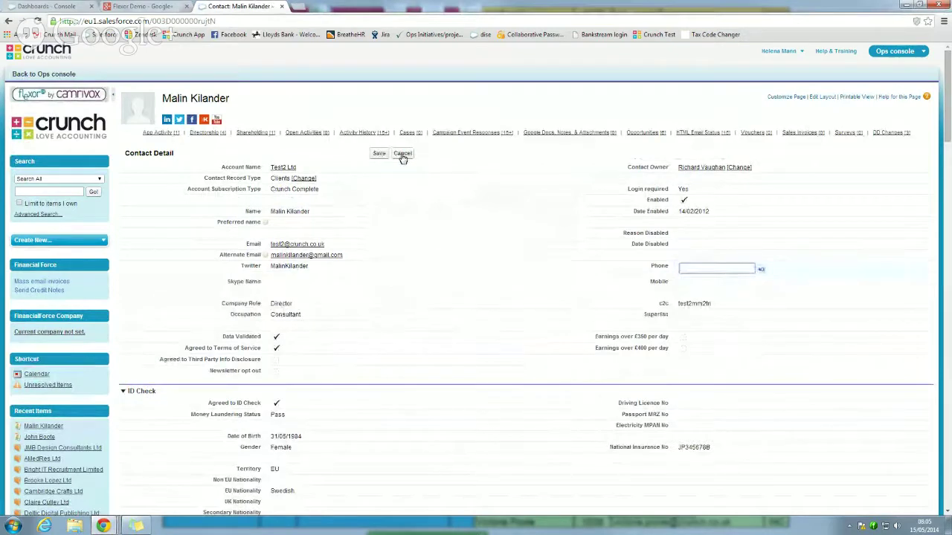
{"action": "left_click", "coordinate": [381, 154]}
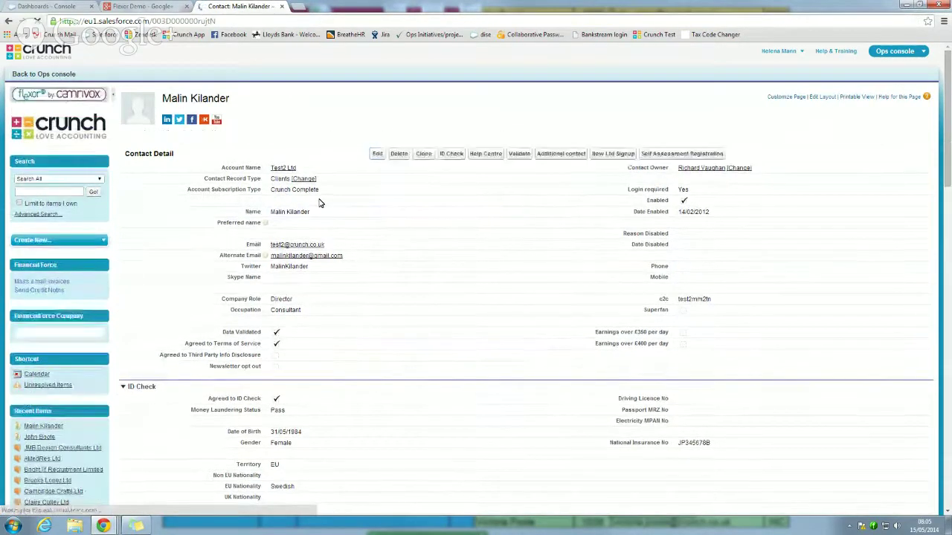
{"action": "double_click", "coordinate": [286, 168]}
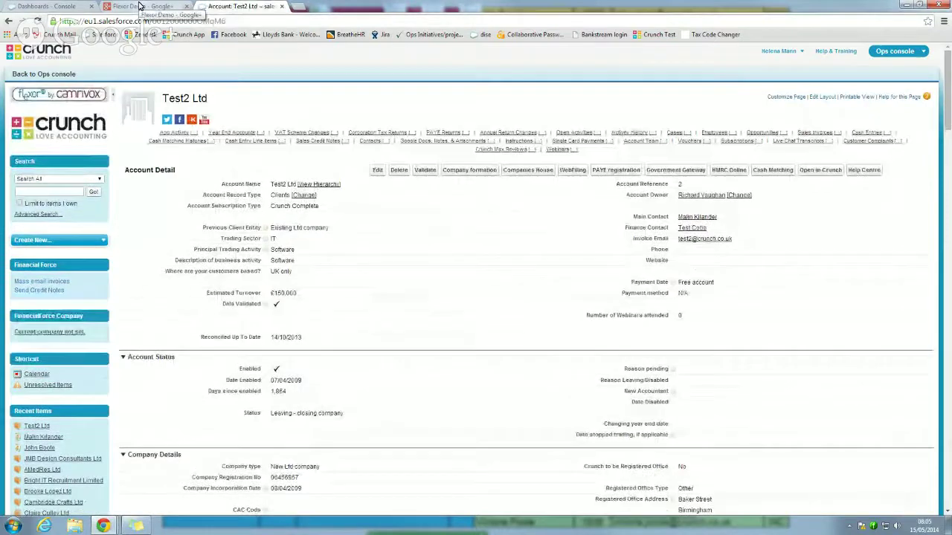
- Close the Test2 Ltd account tab and reload the Dashboards - Console tab
{"action": "left_click", "coordinate": [282, 6]}
{"action": "left_click", "coordinate": [53, 6]}
{"action": "left_click", "coordinate": [101, 37]}
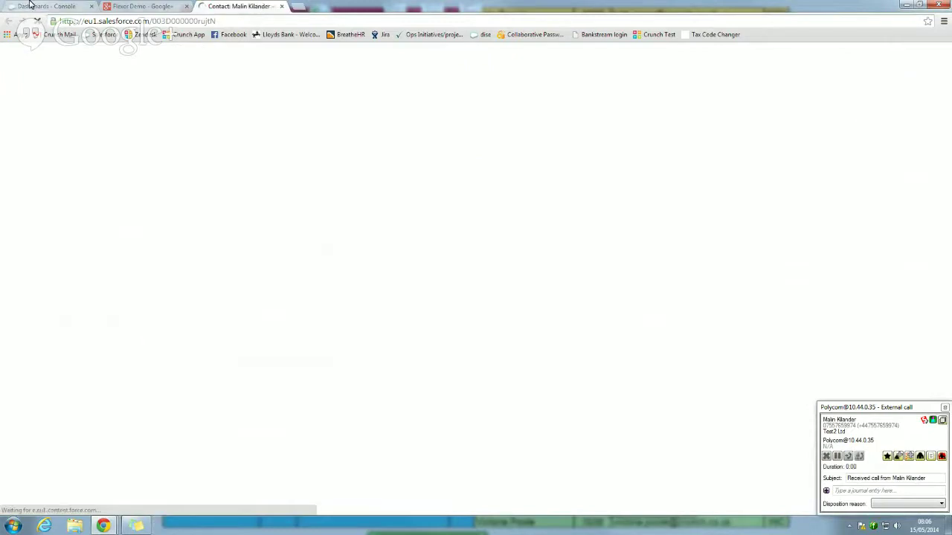
- Log out of Salesforce, sign back in with the user's e-mail and password, and focus the console
{"action": "left_click", "coordinate": [812, 56]}
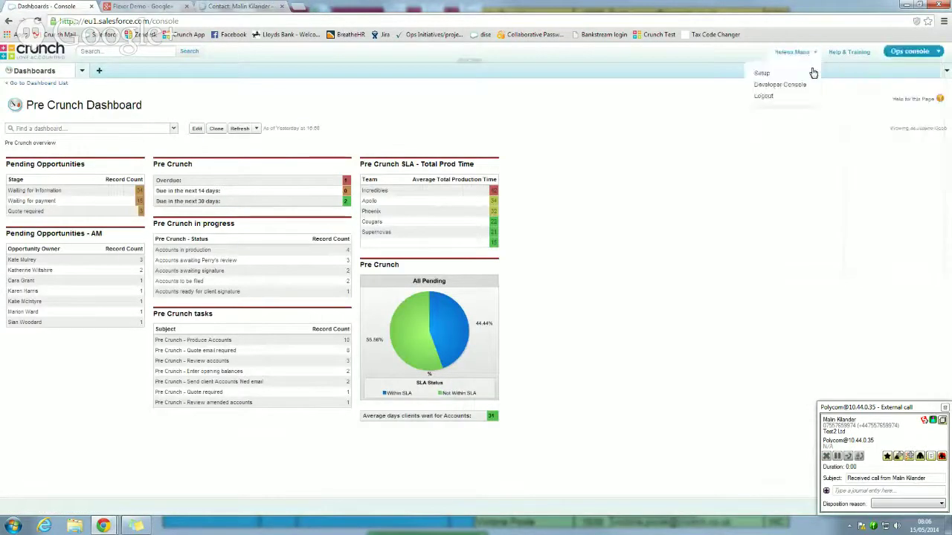
{"action": "left_click", "coordinate": [777, 96]}
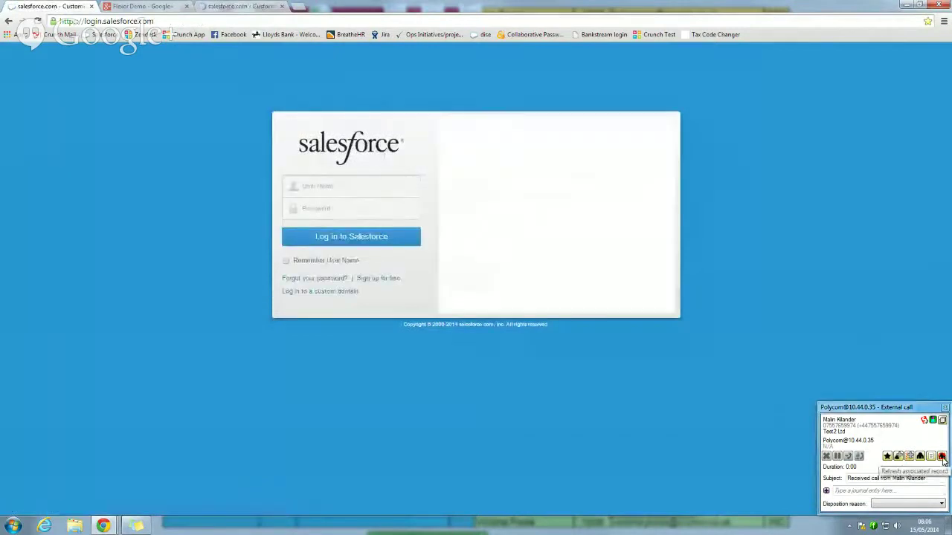
{"action": "left_click", "coordinate": [296, 198]}
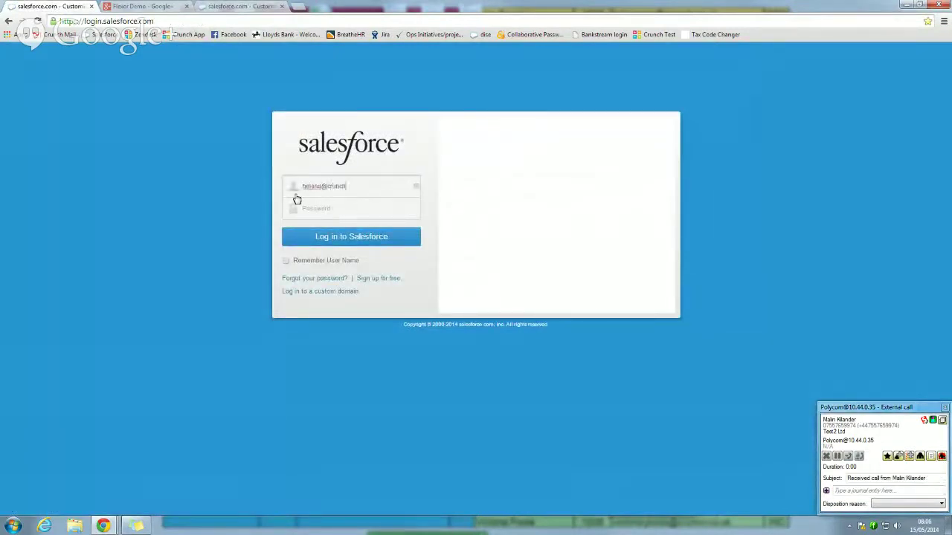
{"action": "key", "text": "Tab"}
{"action": "type", "text": "••••••"}
{"action": "key", "text": "Return"}
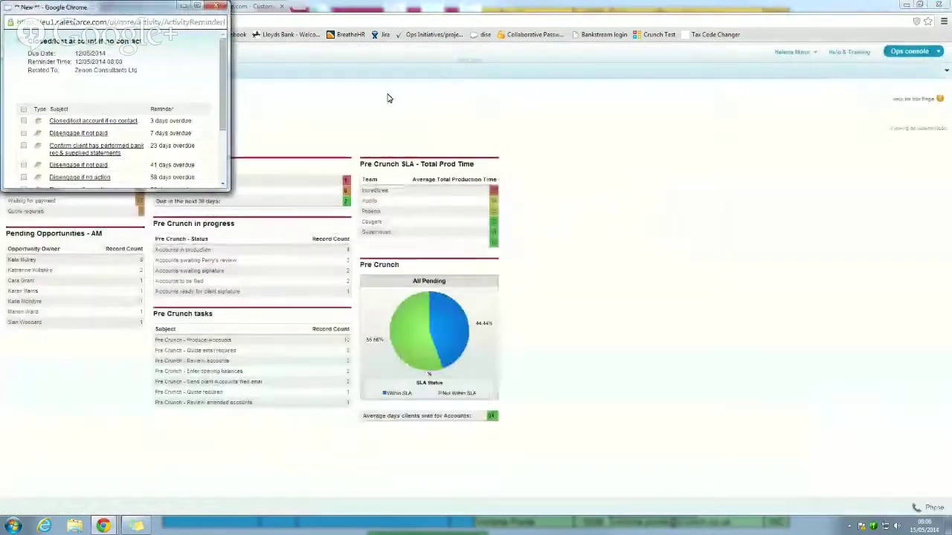
{"action": "left_click", "coordinate": [389, 95]}
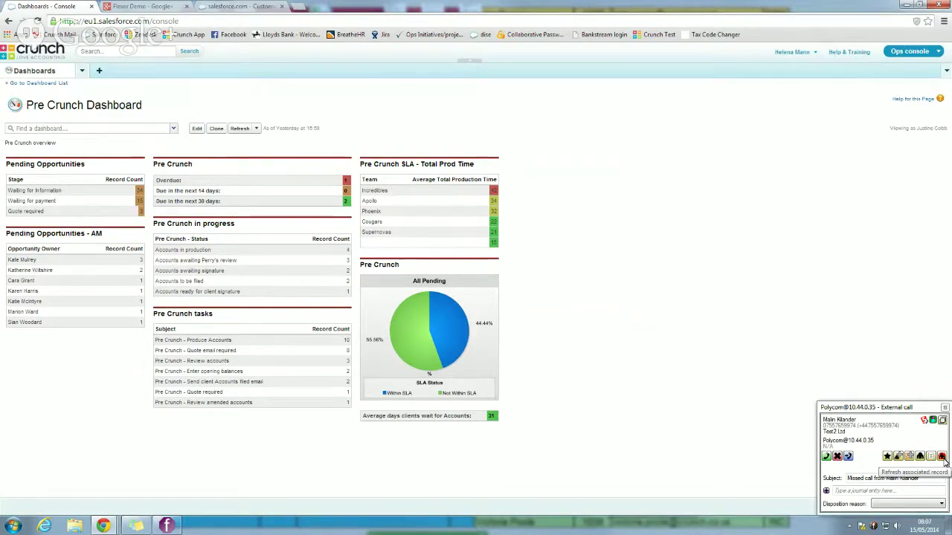
- Dismiss the old popup, show Flexor OnScreen, and log the missed withheld call to Salesforce
{"action": "left_click", "coordinate": [942, 457]}
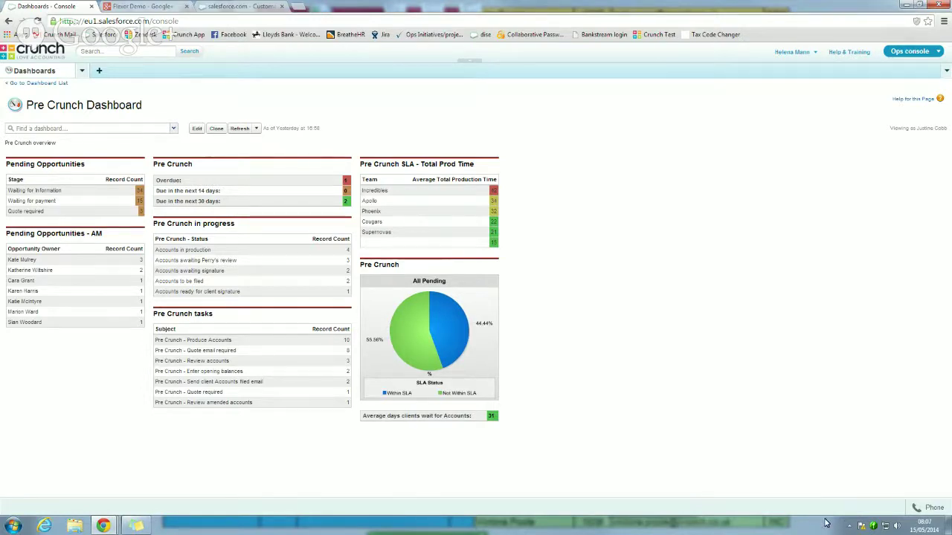
{"action": "left_click", "coordinate": [876, 526]}
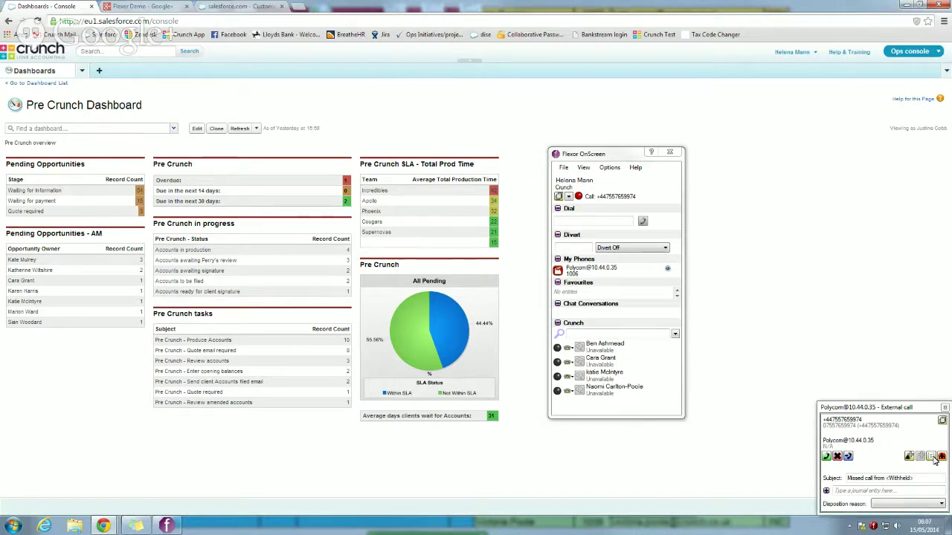
{"action": "left_click", "coordinate": [860, 493]}
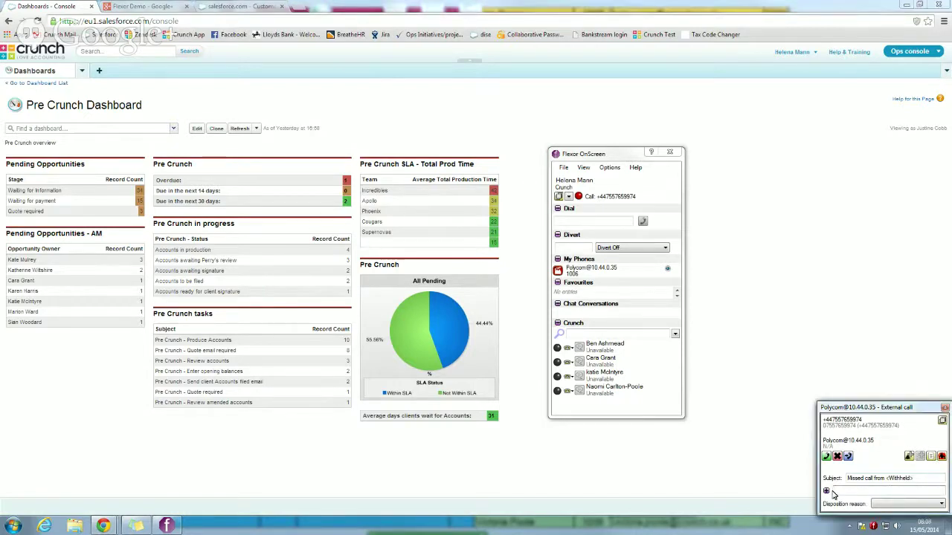
{"action": "left_click", "coordinate": [828, 494]}
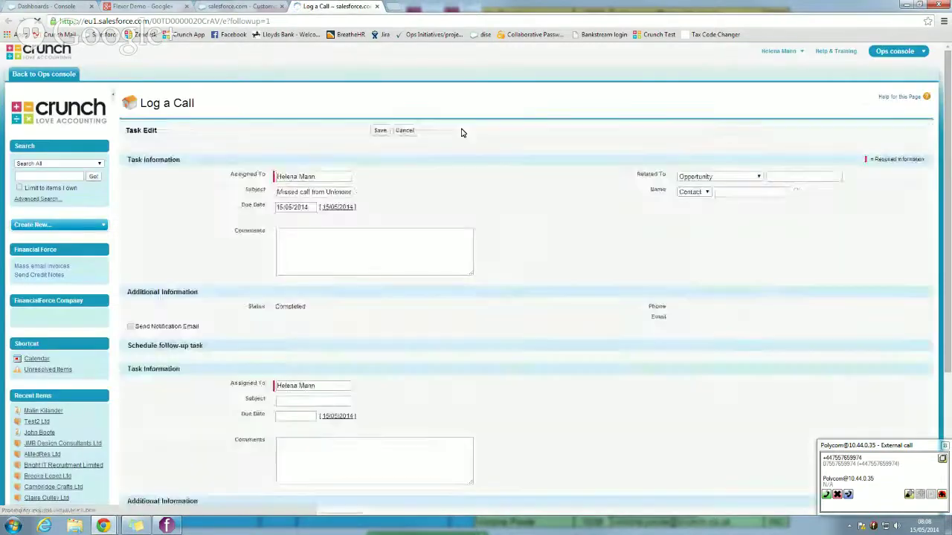
- Check the Log a Call form ('Missed call from Unknown', due 15/05/2014, Completed), then show Flexor OnScreen from the tray icon
{"action": "scroll", "coordinate": [413, 313], "scroll_direction": "down", "scroll_amount": 1}
{"action": "scroll", "coordinate": [411, 312], "scroll_direction": "down", "scroll_amount": 1}
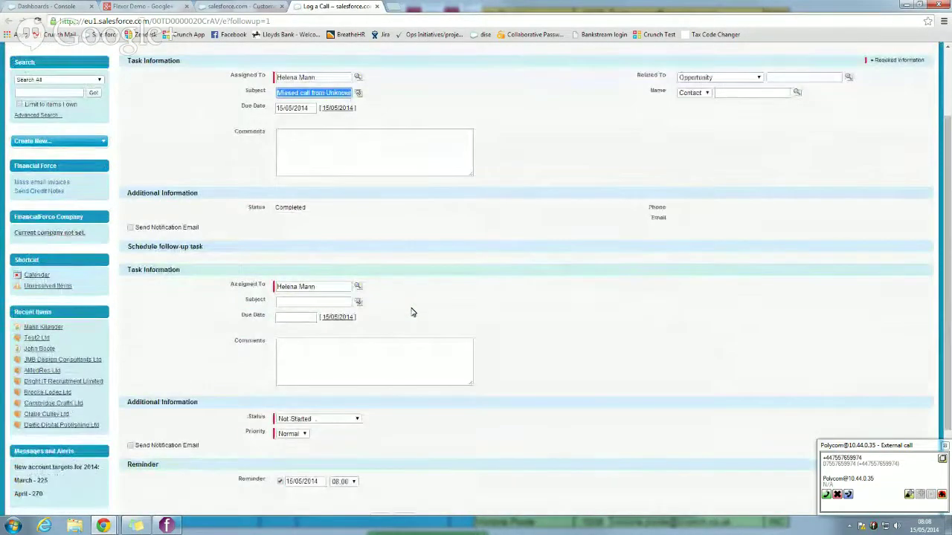
{"action": "scroll", "coordinate": [411, 313], "scroll_direction": "up", "scroll_amount": 2}
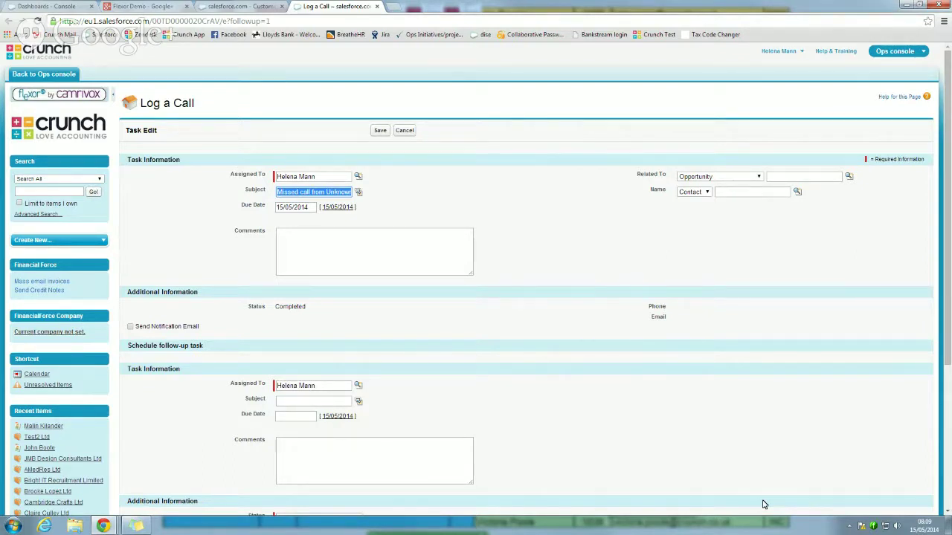
{"action": "right_click", "coordinate": [874, 526]}
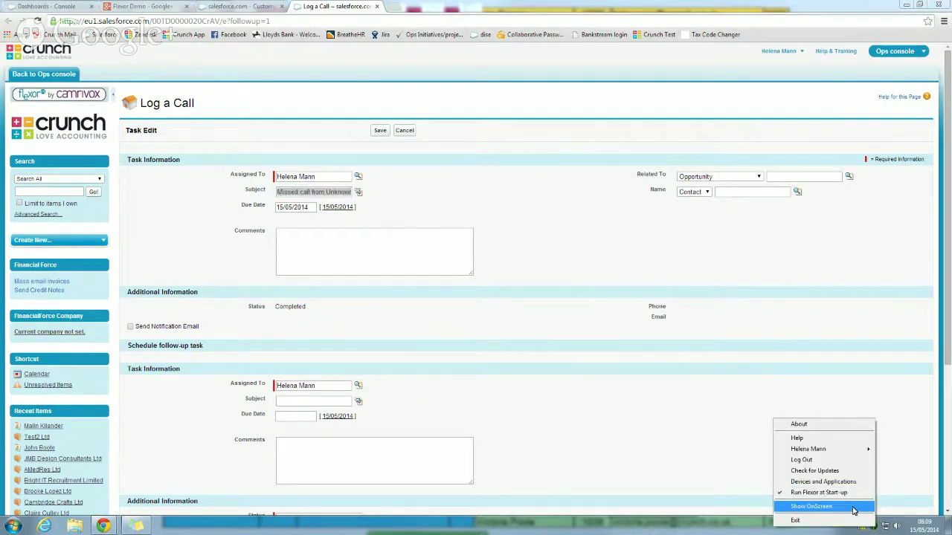
{"action": "left_click", "coordinate": [853, 509]}
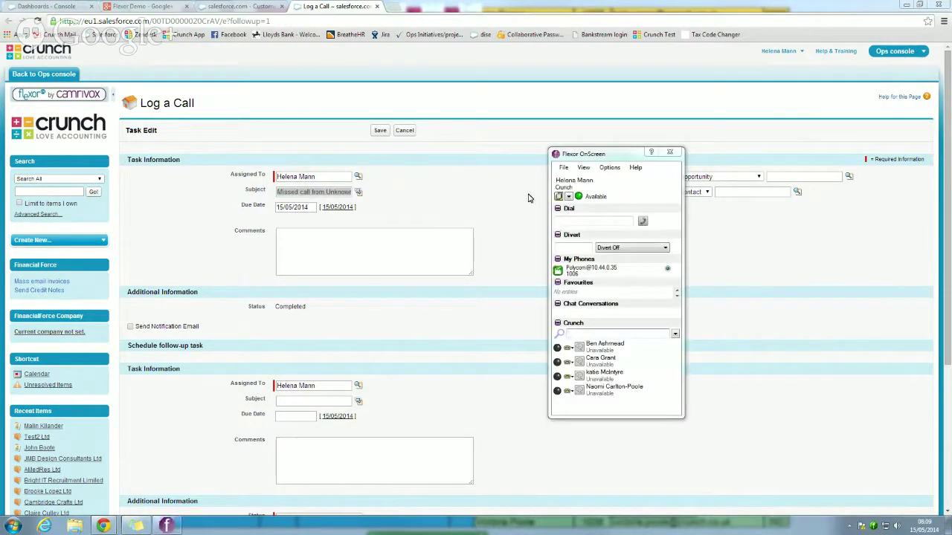